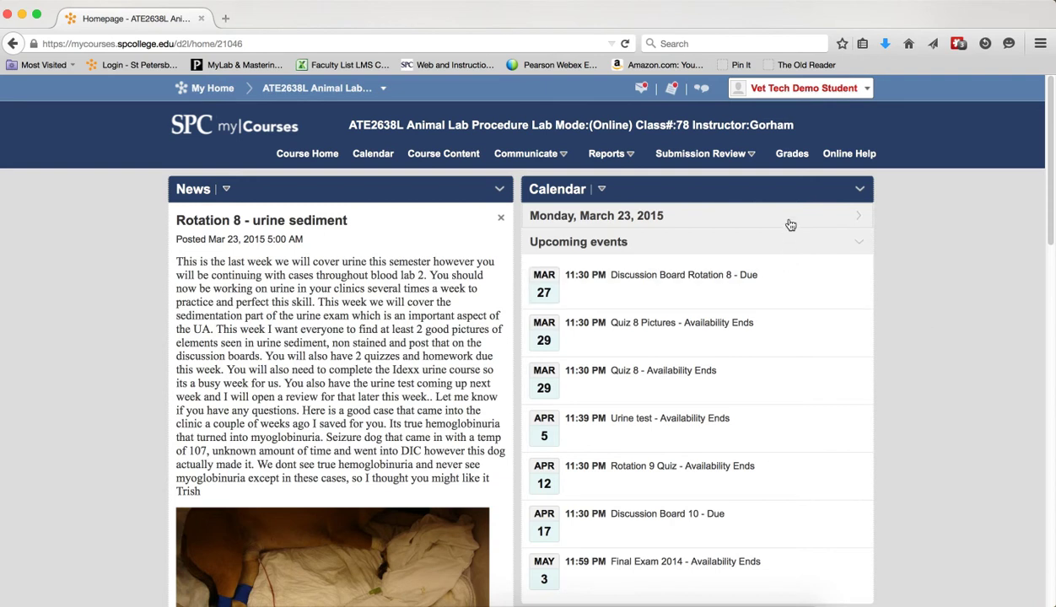
Open the Veterinary Technology ePortfolio Template presentation for editing from the course's ePortfolio
click(616, 158)
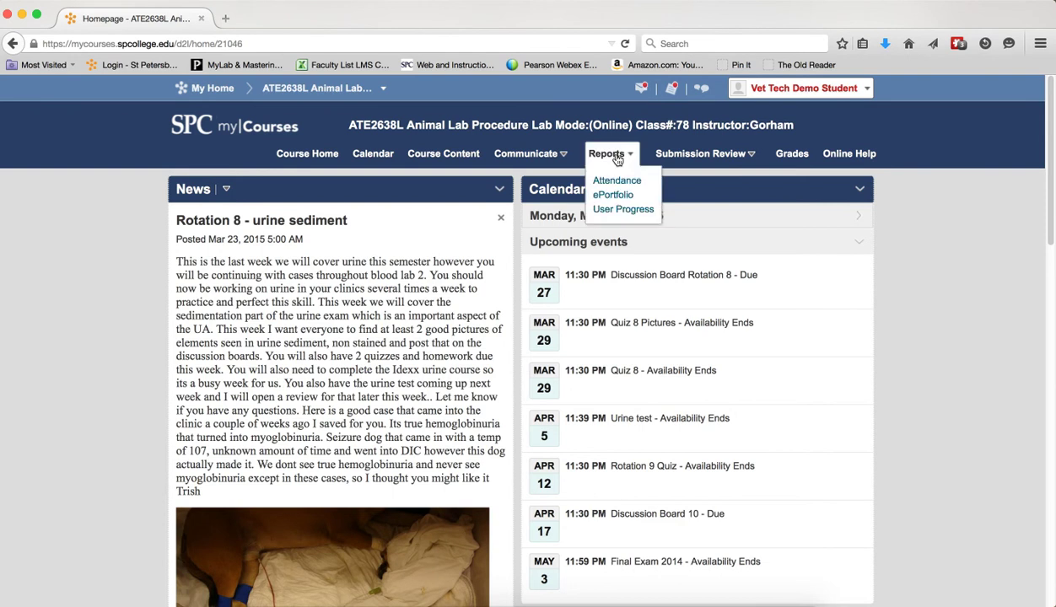
click(613, 196)
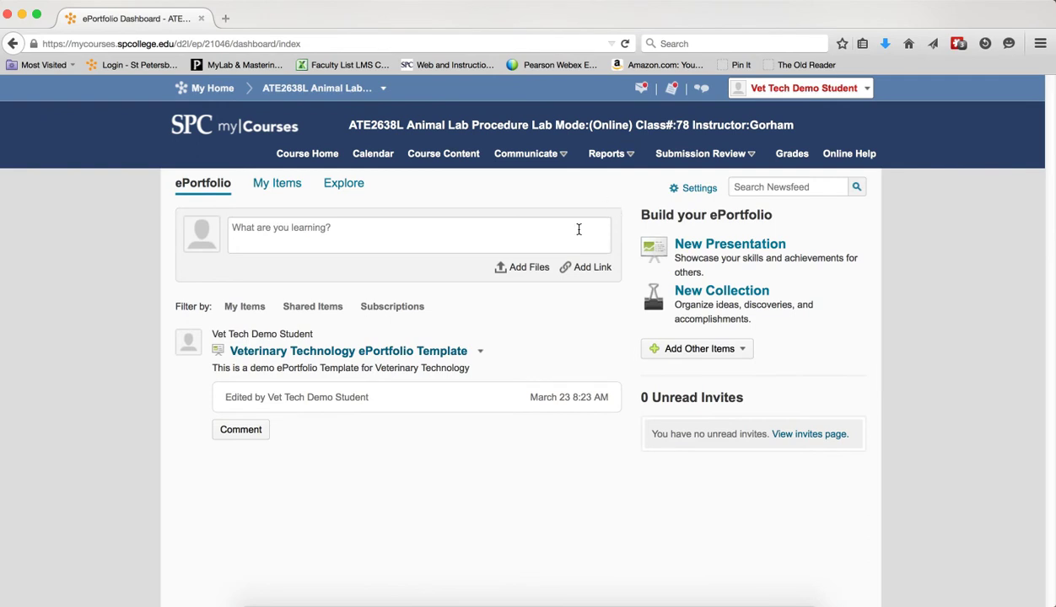
click(480, 351)
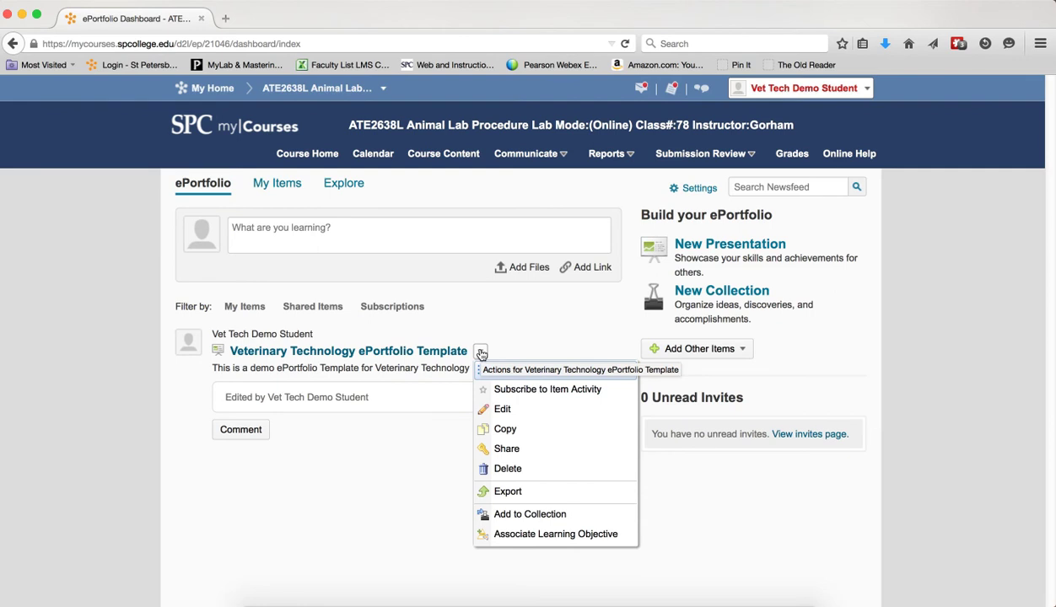
click(500, 409)
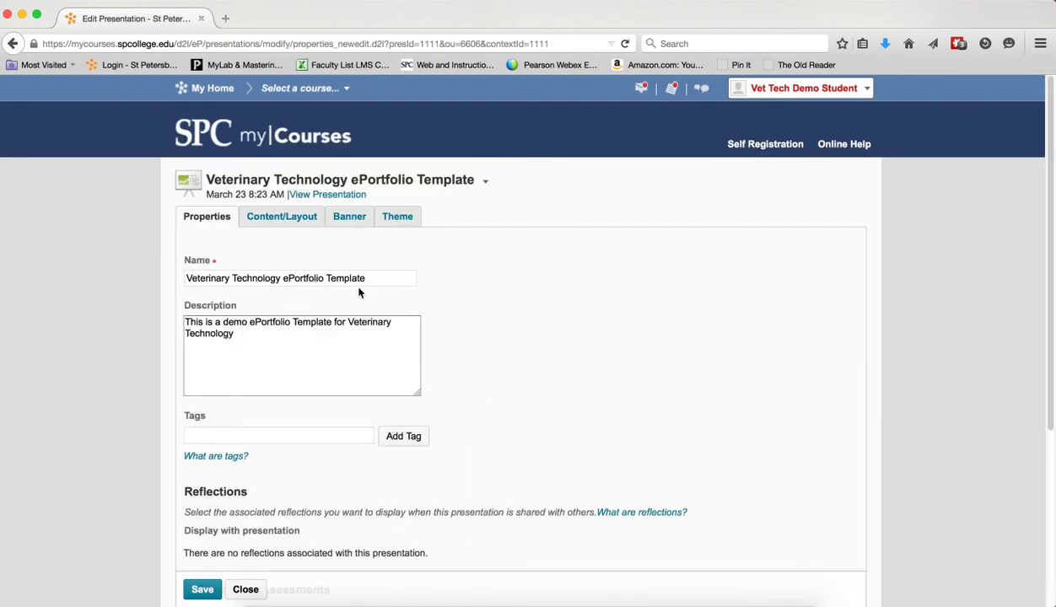
Change the presentation's name to "Veterinary Technology ePortfolio - Demo"
key(shift+Left)
key(shift+Left)
key(shift+Left)
key(shift+Left)
key(shift+Left)
key(shift+Left)
key(shift+Left)
key(shift+Left)
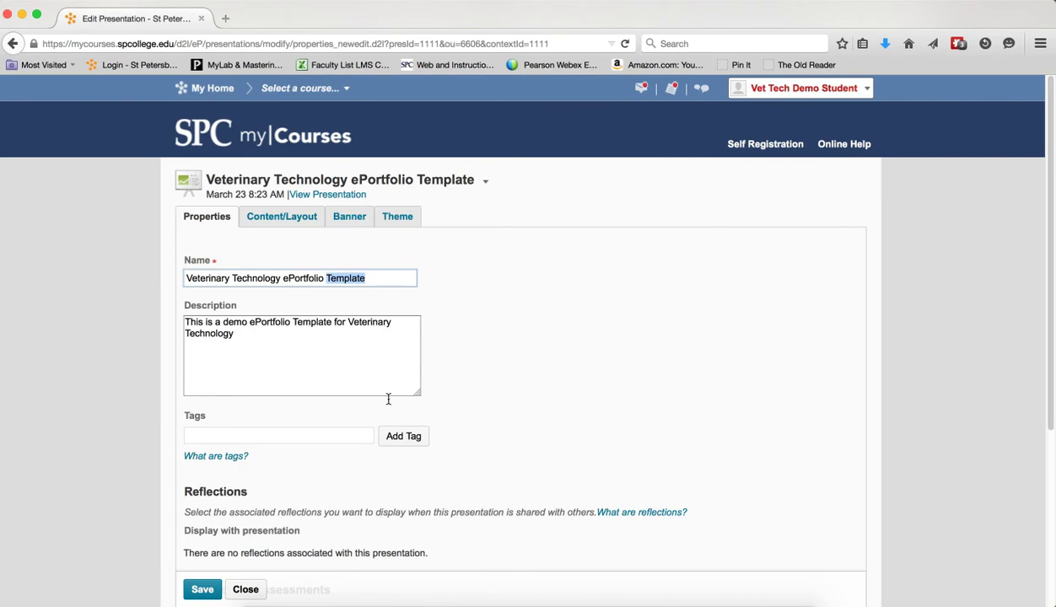
key(BackSpace)
text(- Demo)
click(544, 310)
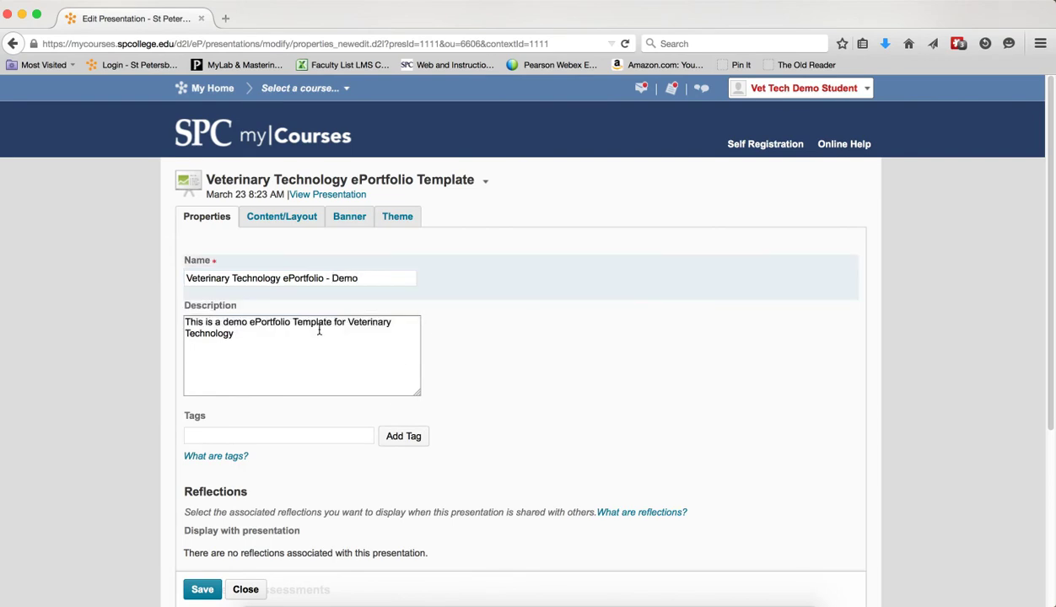
Clear the presentation's description, save the properties and close the presentation editor
drag(228, 335, 171, 308)
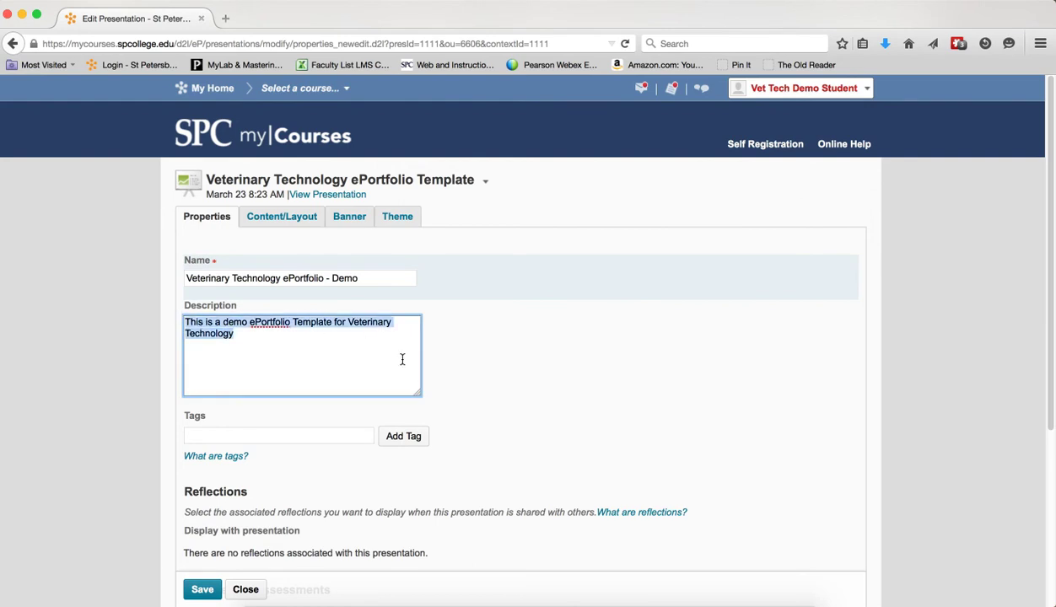
key(BackSpace)
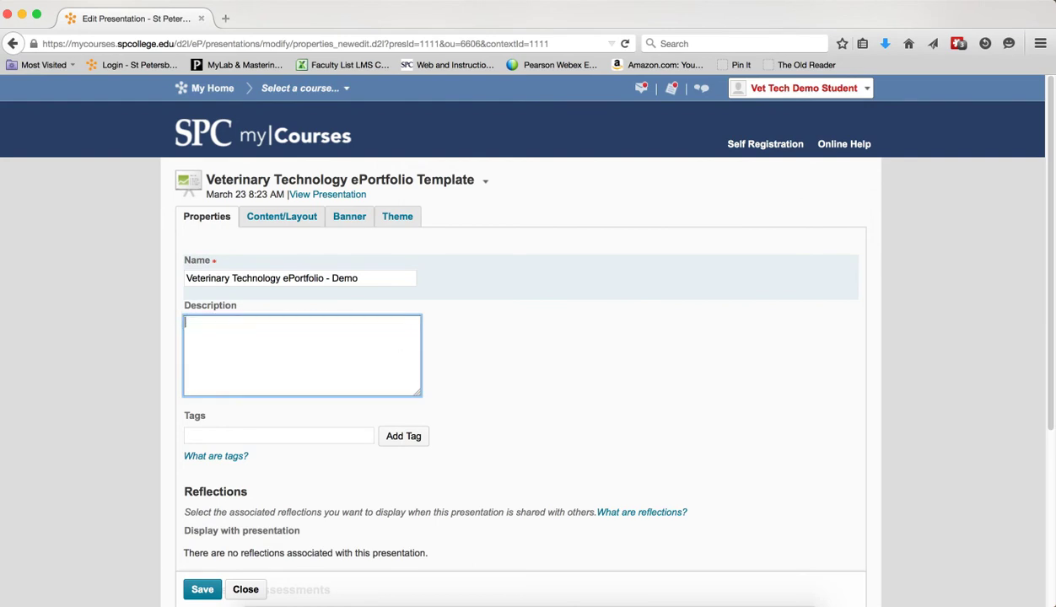
click(214, 596)
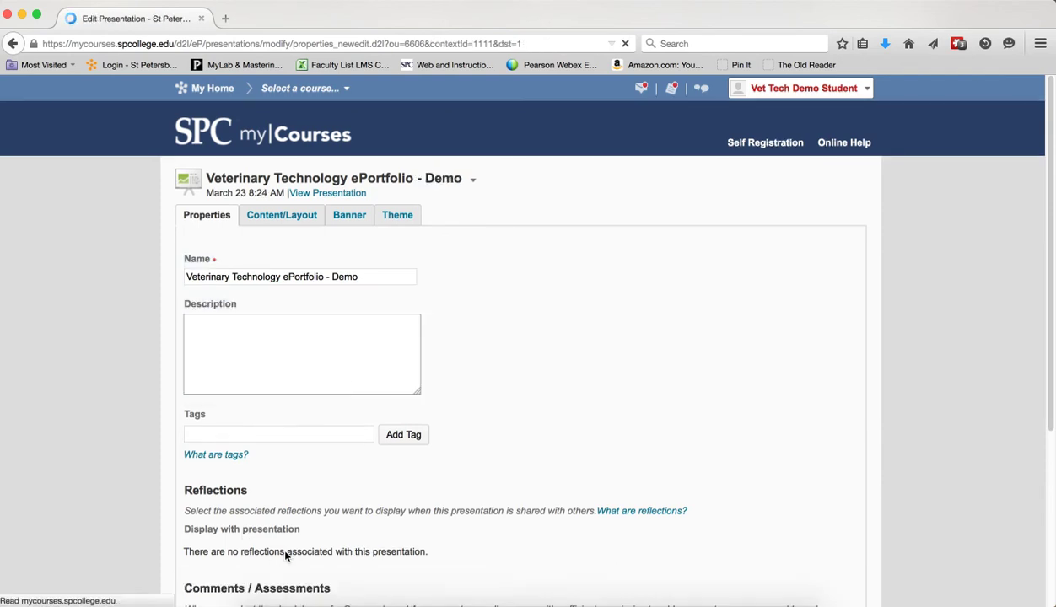
click(245, 590)
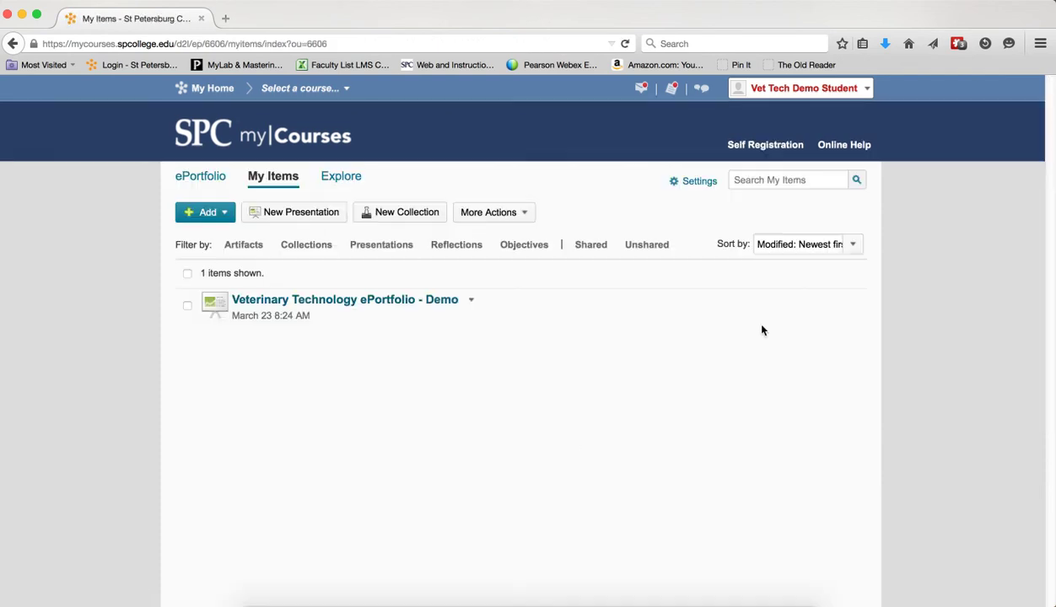
Return to the ATE2638L Animal Lab course and open the feedback for the Project 1 Dropbox submission
click(347, 88)
click(346, 169)
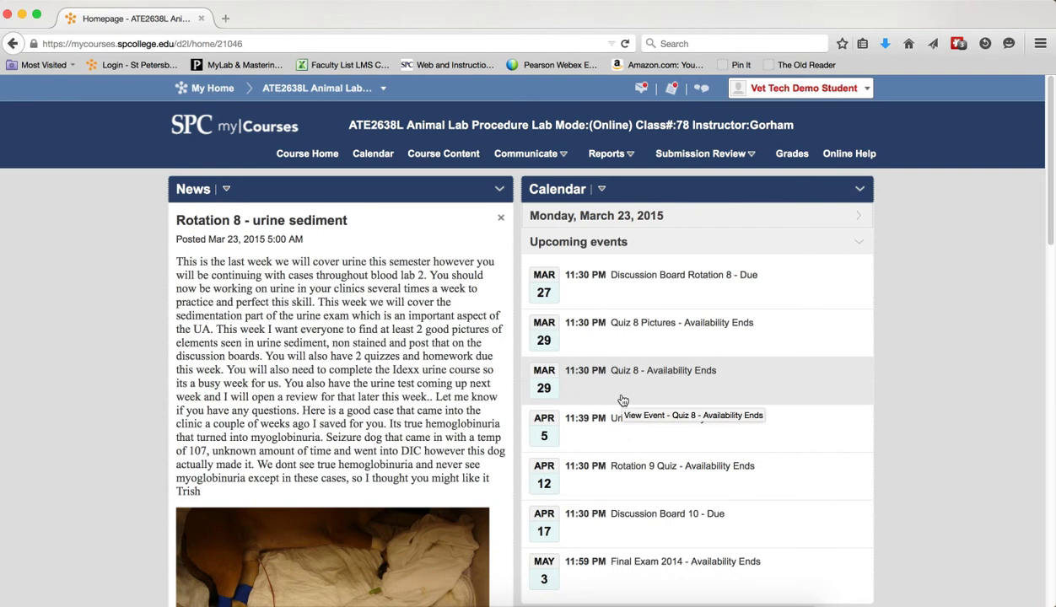
click(739, 159)
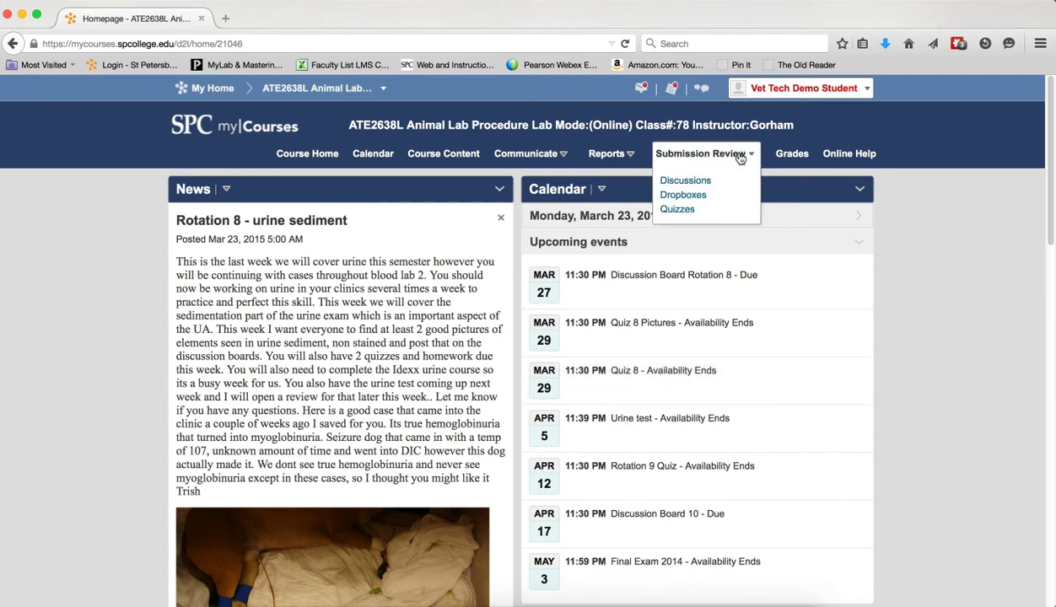
click(689, 196)
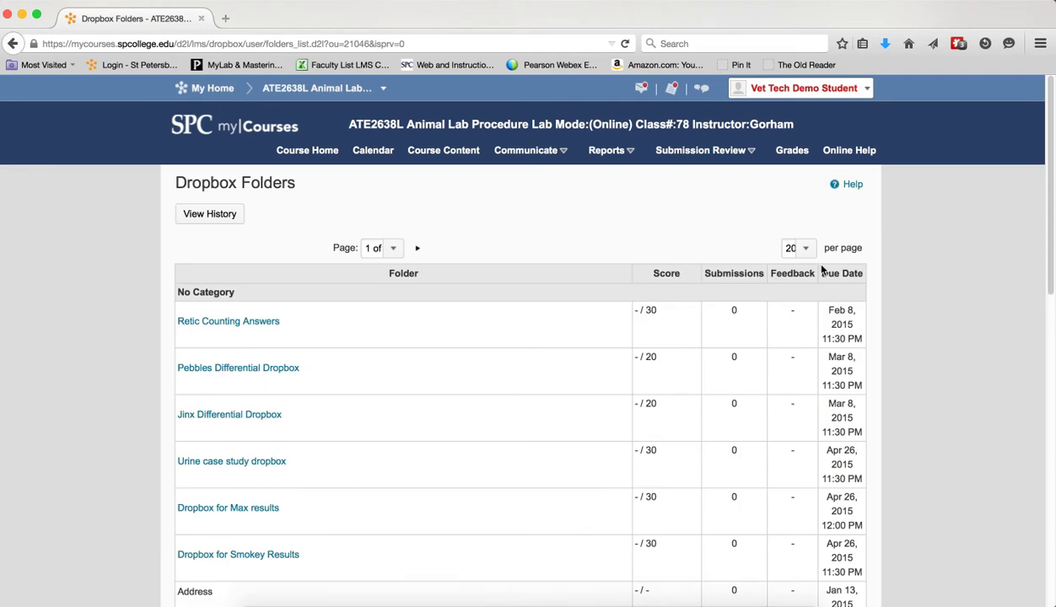
scroll(766, 319, down, 3)
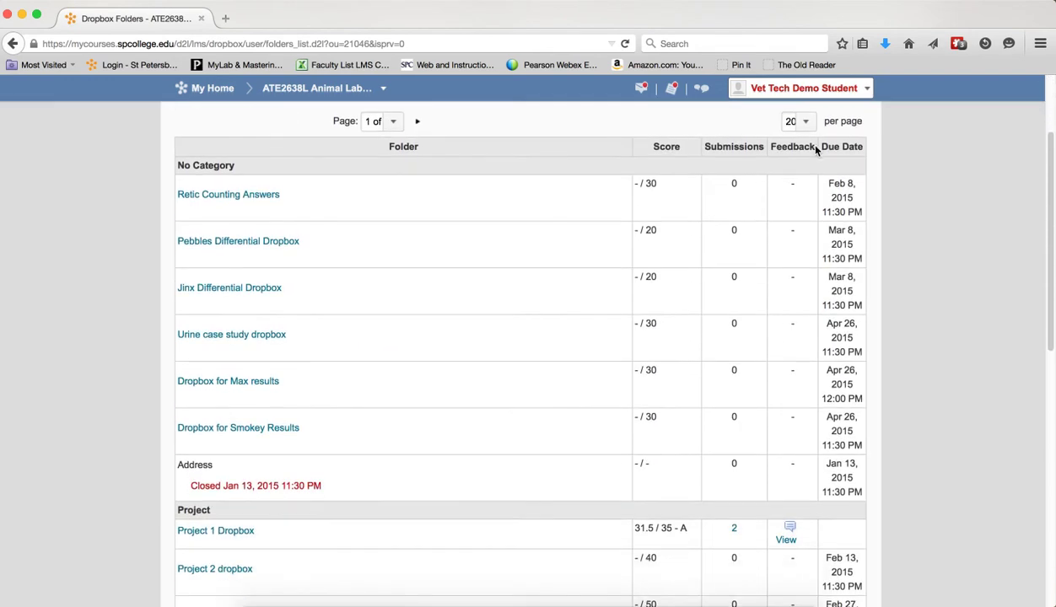
click(786, 518)
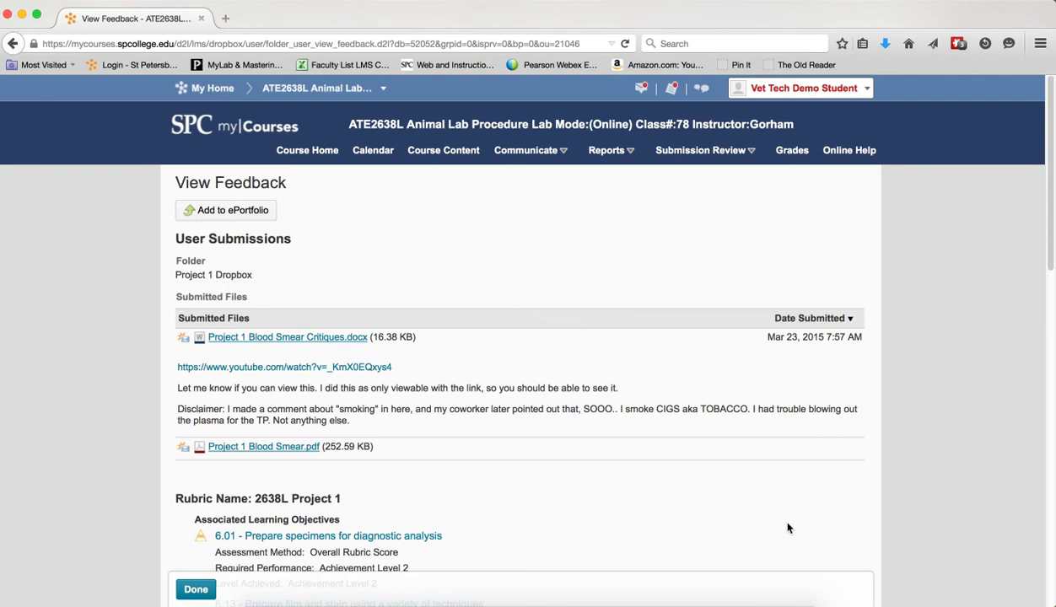
Add the Project 1 Dropbox submission to the ePortfolio as an artifact named "Project 1 - ATE2638L" and leave the feedback
click(248, 218)
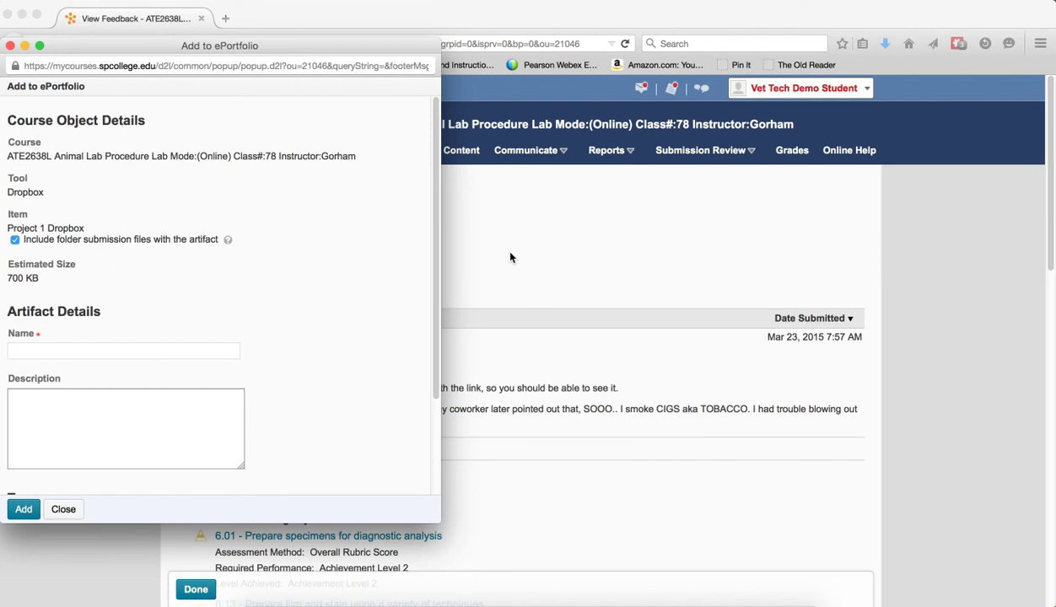
click(97, 351)
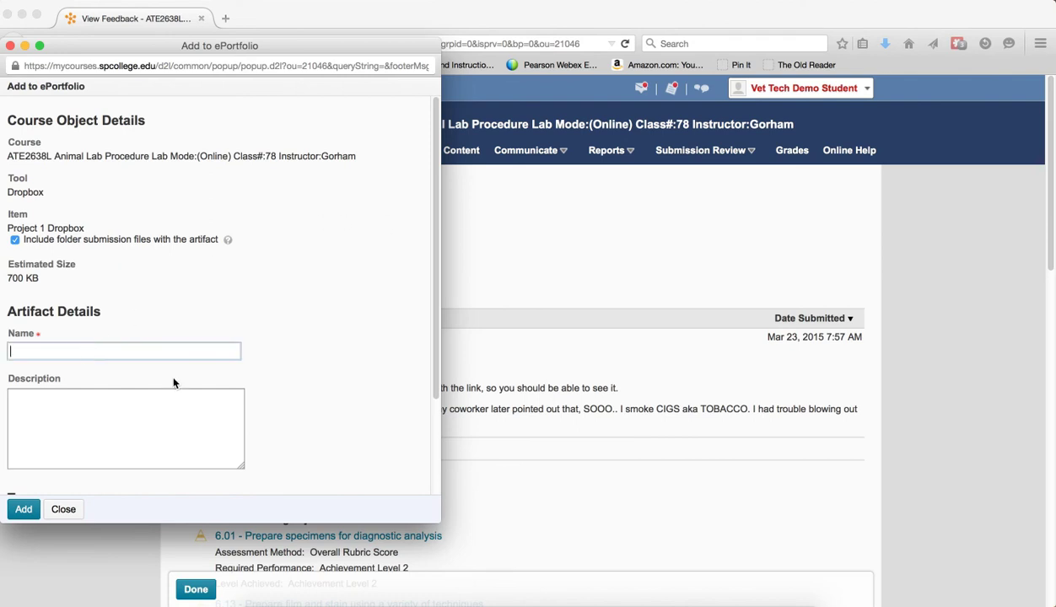
text(Pro)
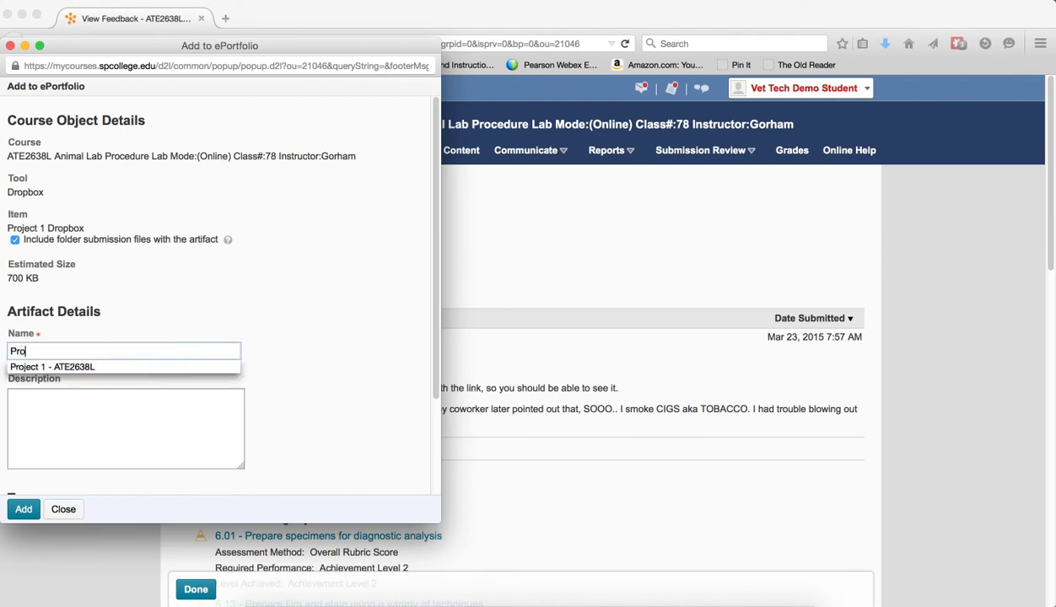
click(119, 366)
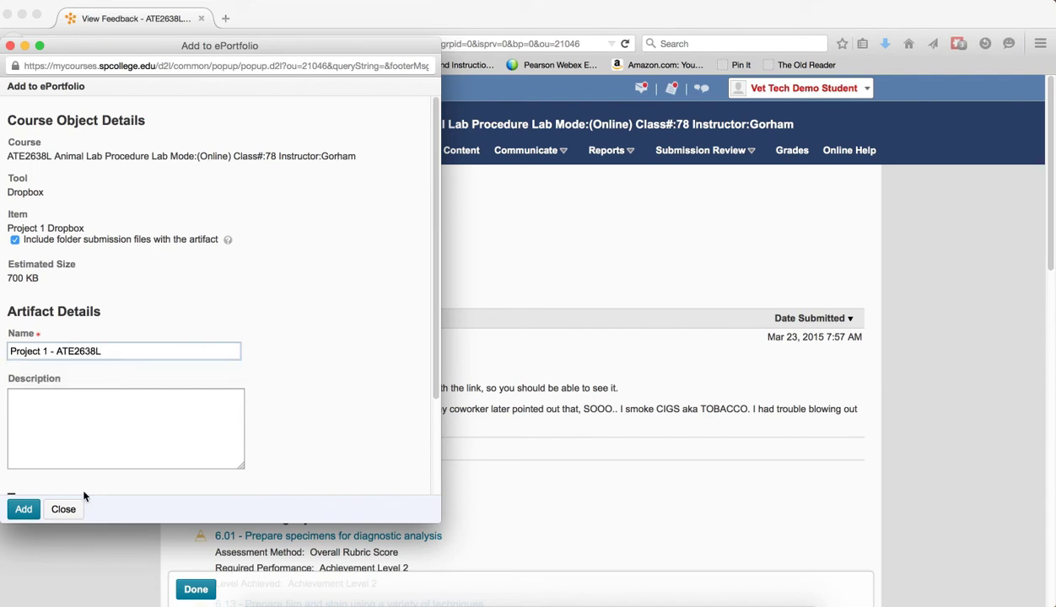
click(10, 514)
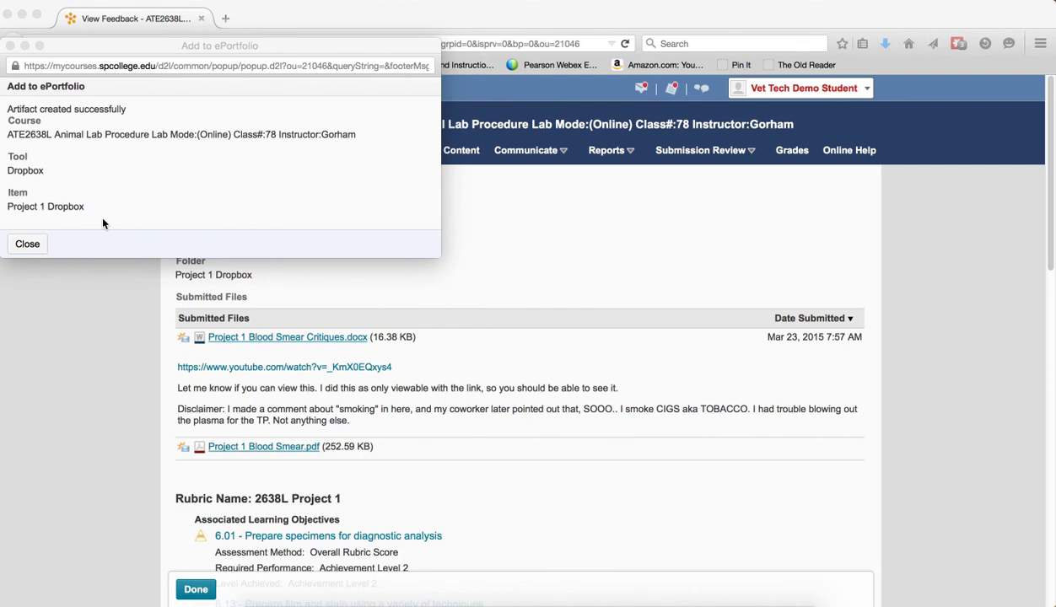
click(27, 244)
click(196, 589)
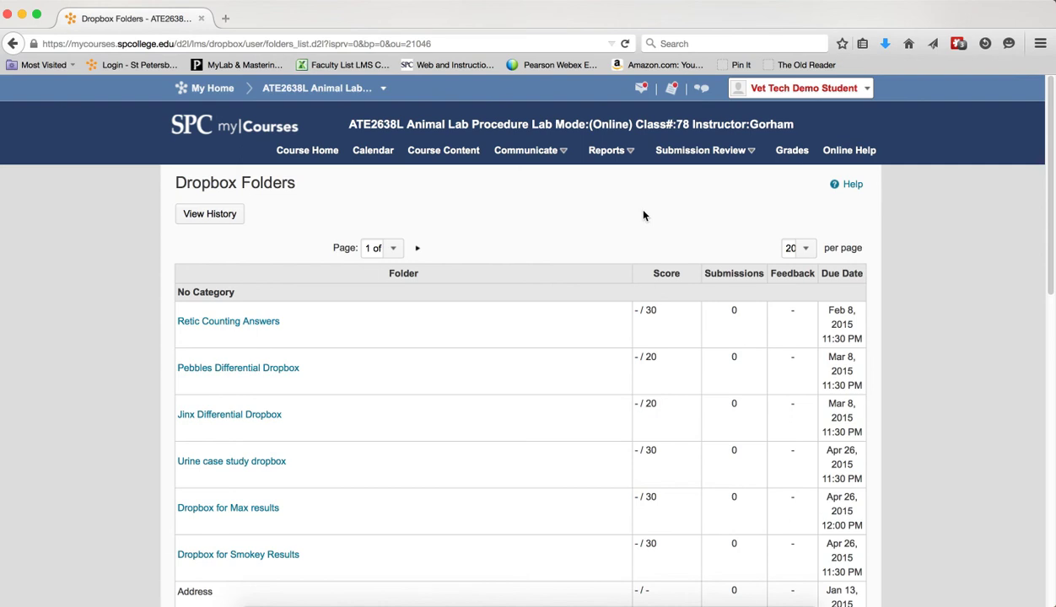
Open the content and layout of the Veterinary Technology ePortfolio - Demo presentation for editing
click(606, 154)
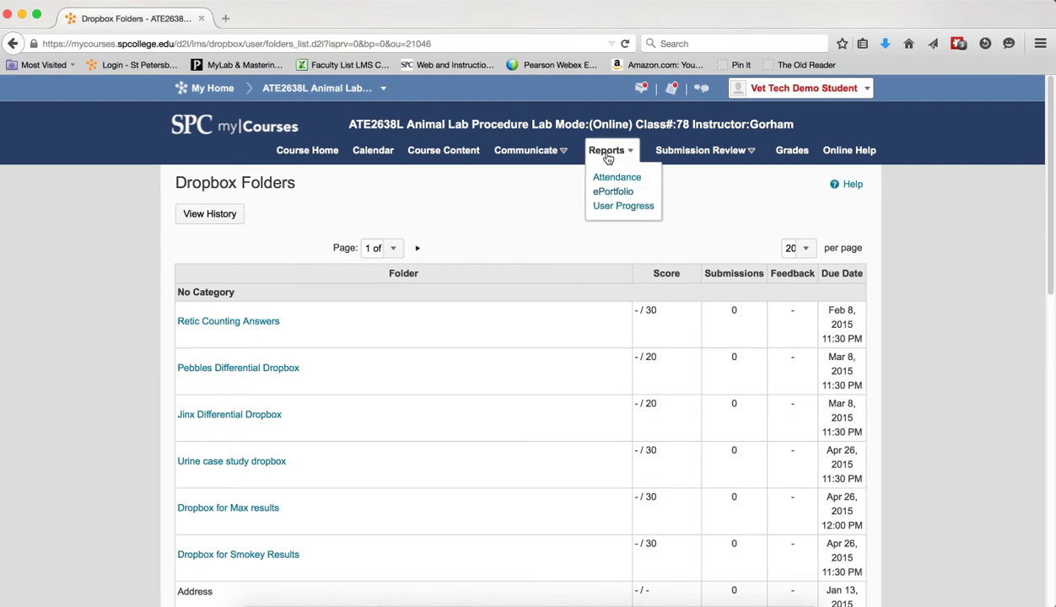
click(617, 195)
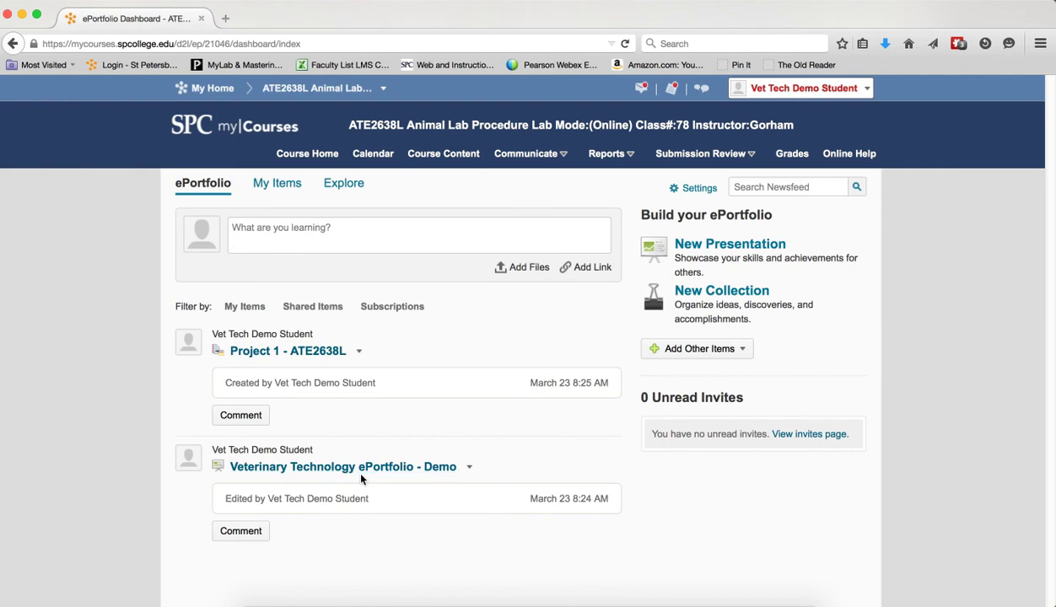
click(470, 468)
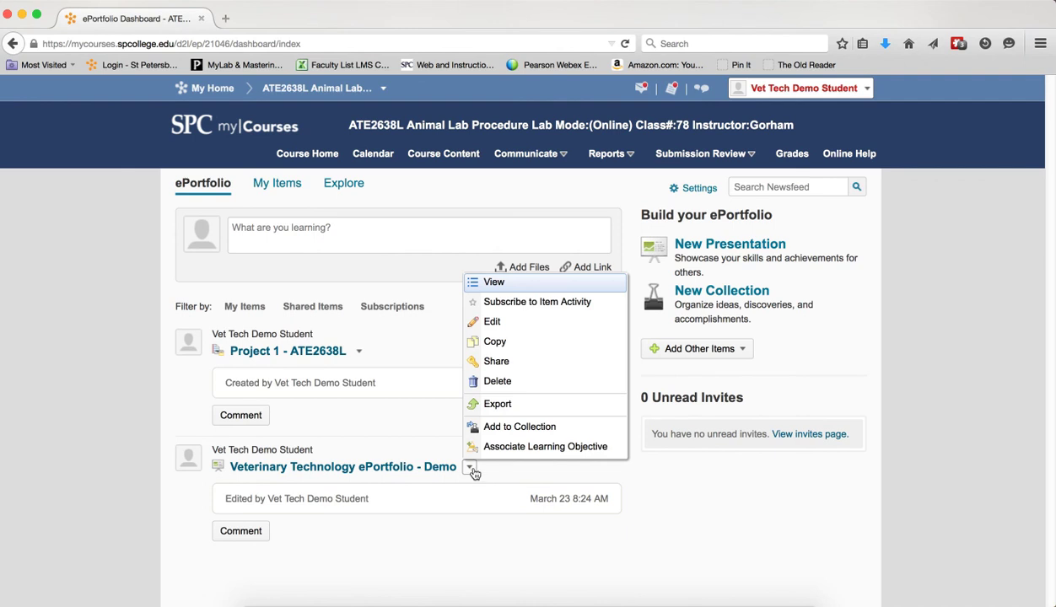
click(547, 325)
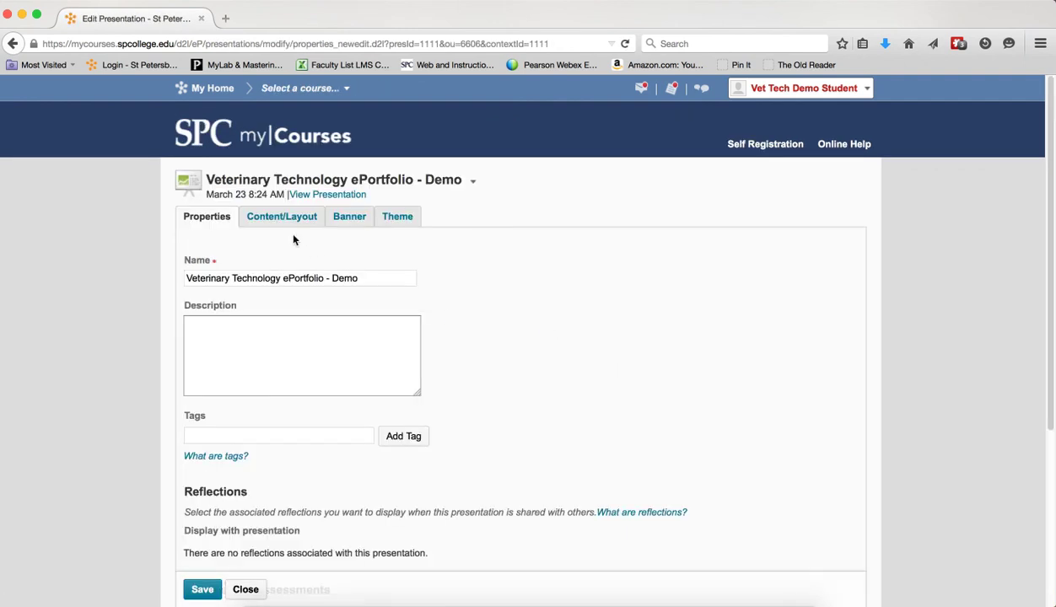
click(283, 224)
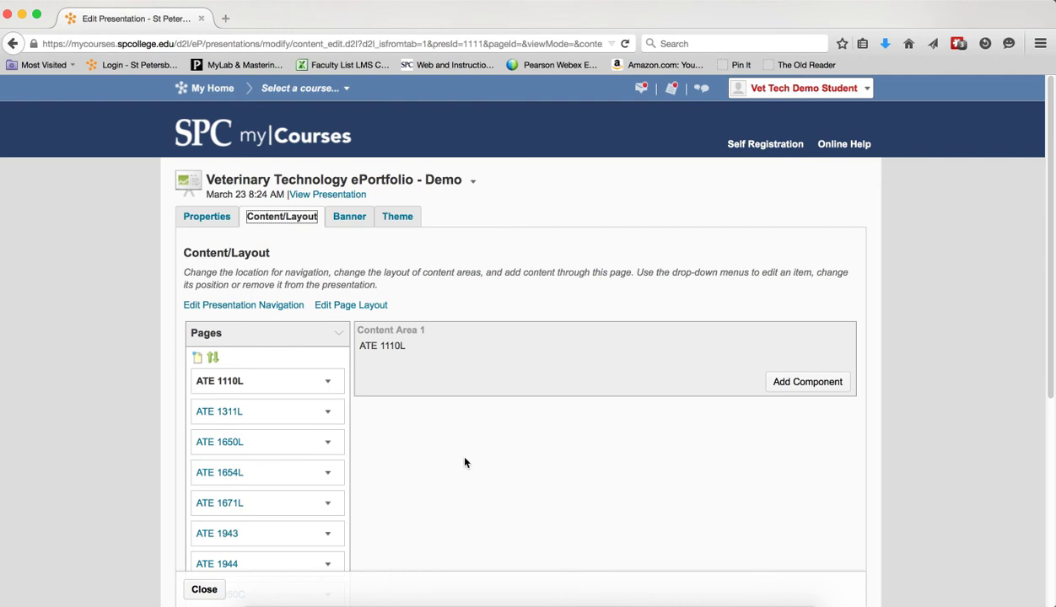
Add the Project 1 - ATE2638L artifact to the presentation's ATE 2638L page and close the presentation editor
scroll(477, 468, down, 3)
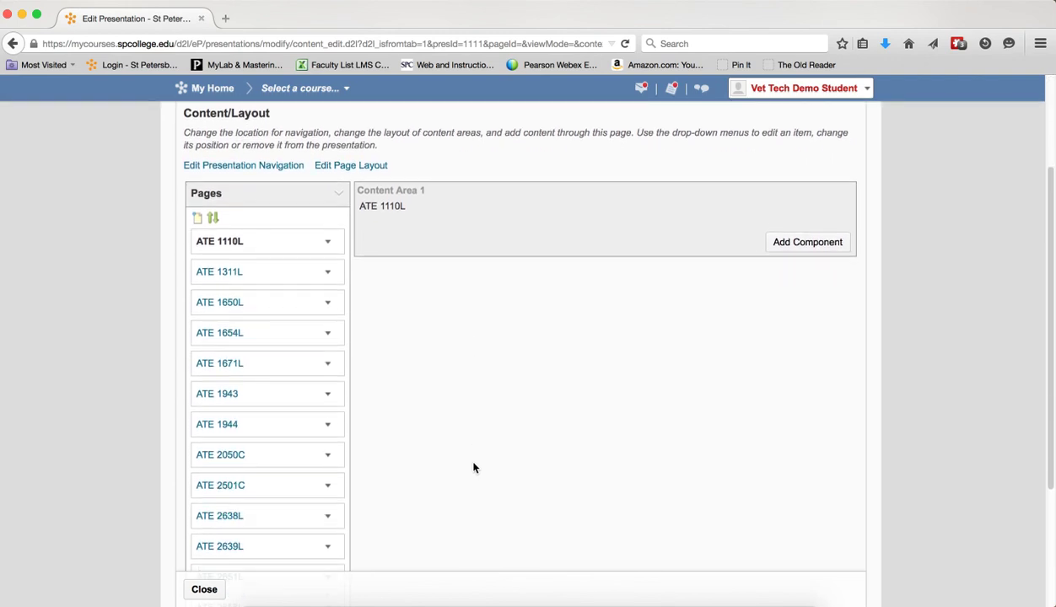
scroll(474, 467, down, 1)
click(213, 468)
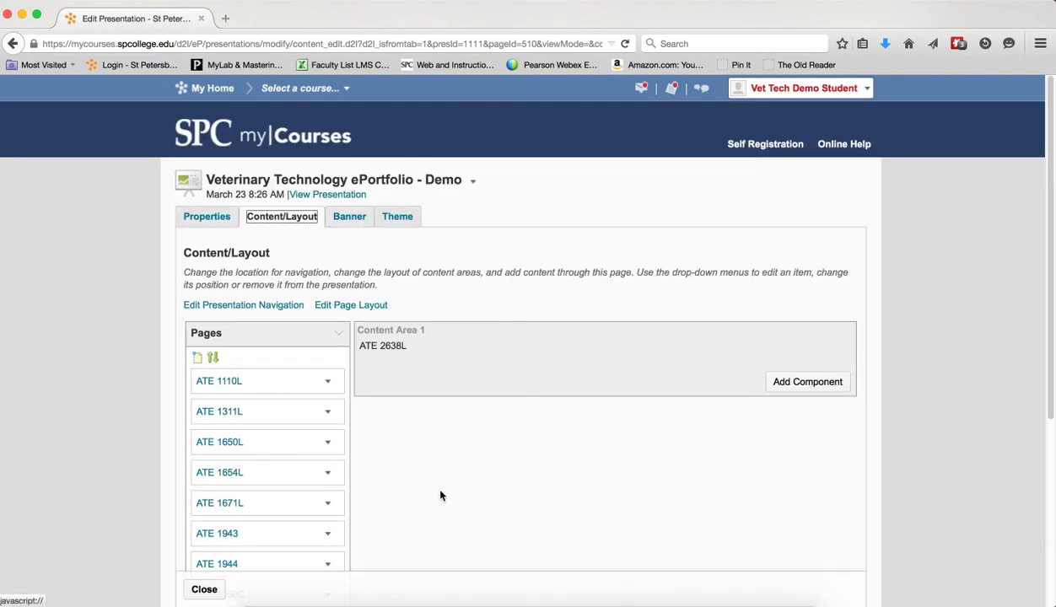
click(812, 390)
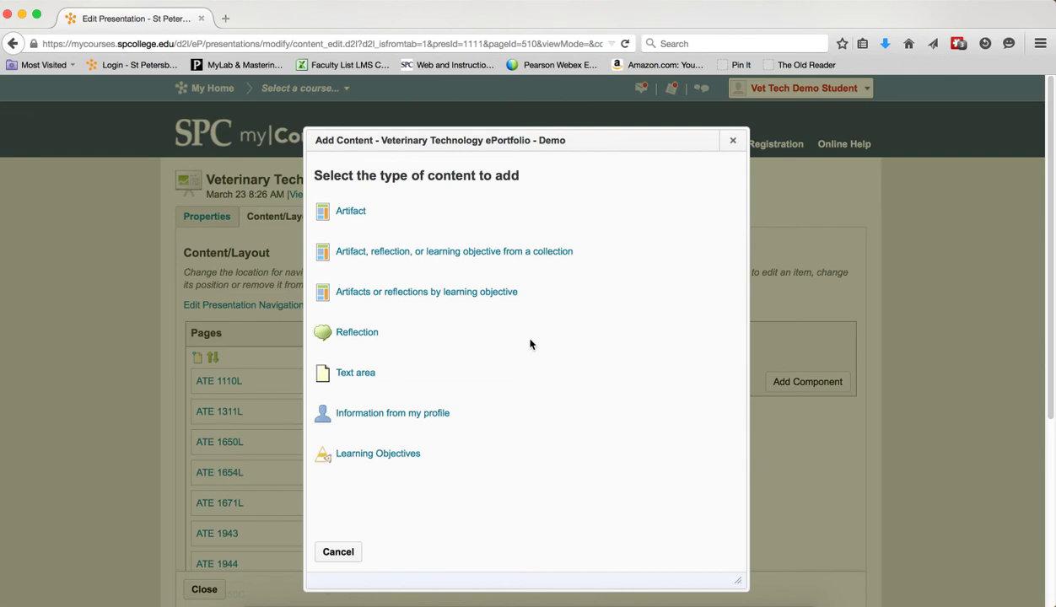
click(343, 212)
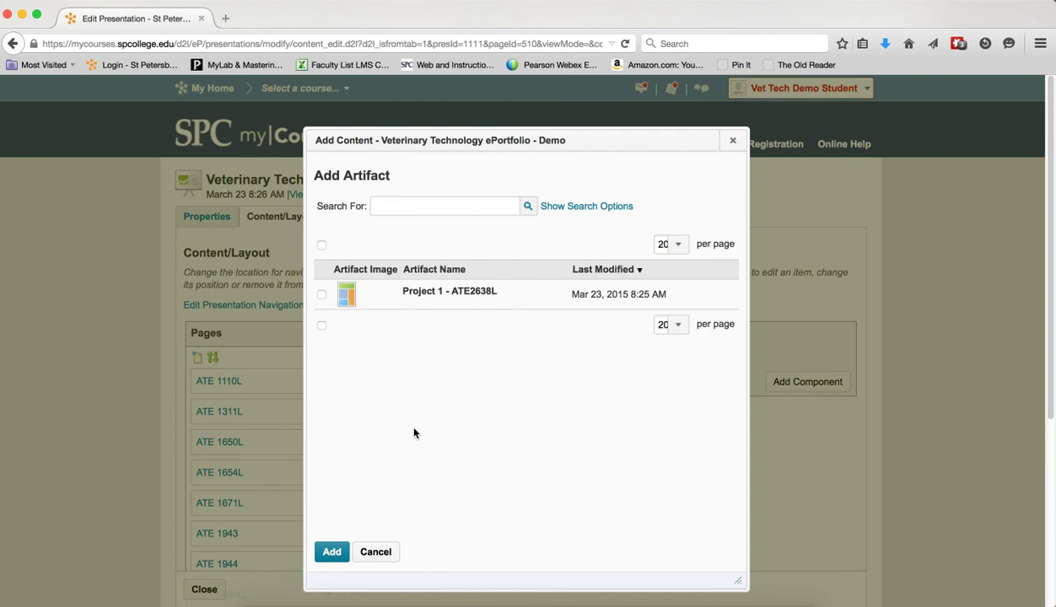
click(322, 295)
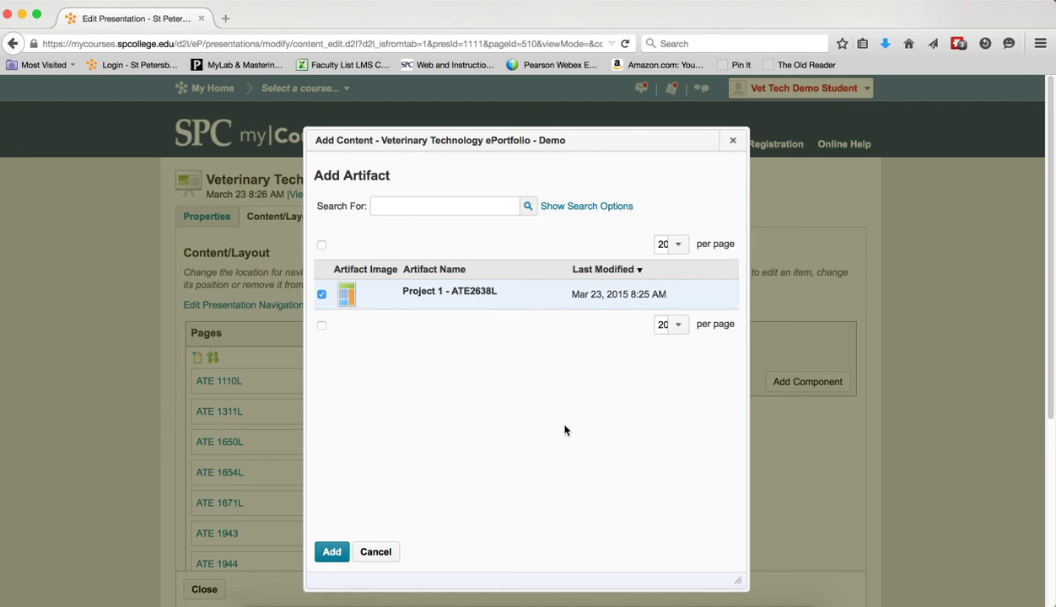
click(334, 554)
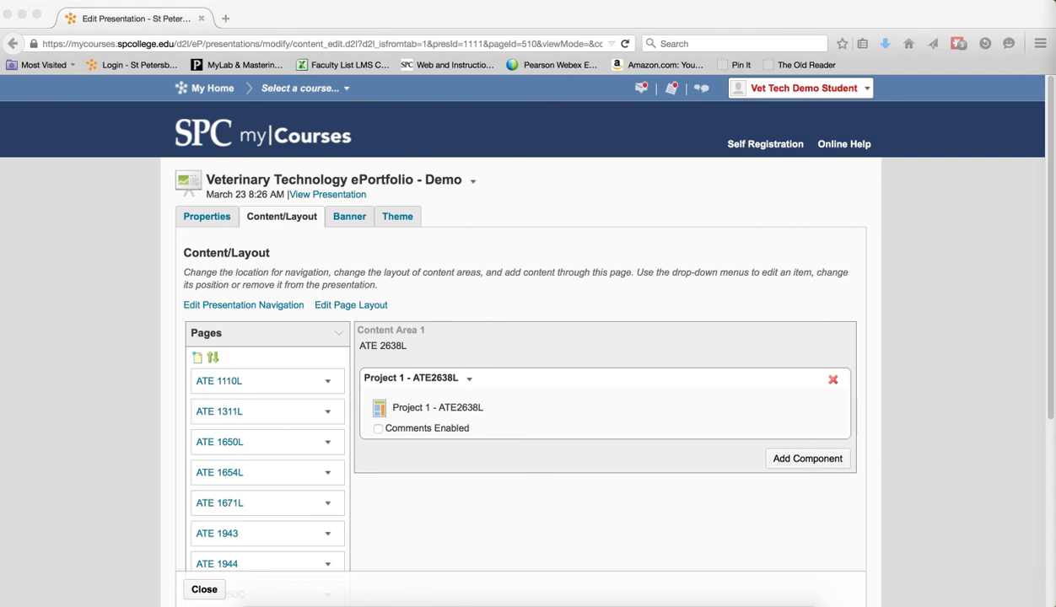
click(202, 589)
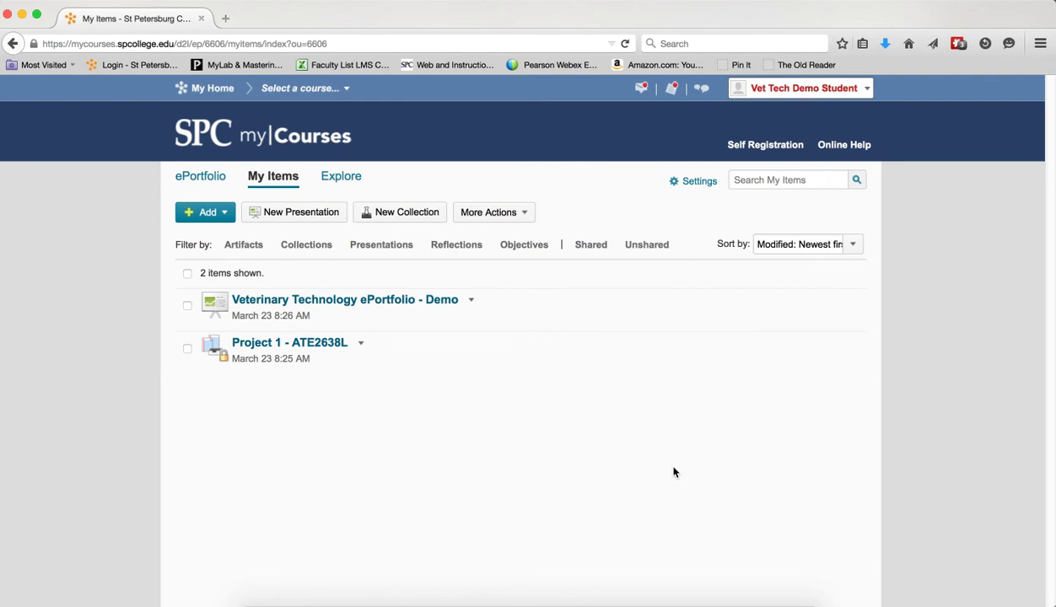
Allow public access through the URL in the sharing settings of the Veterinary Technology ePortfolio - Demo presentation
click(470, 301)
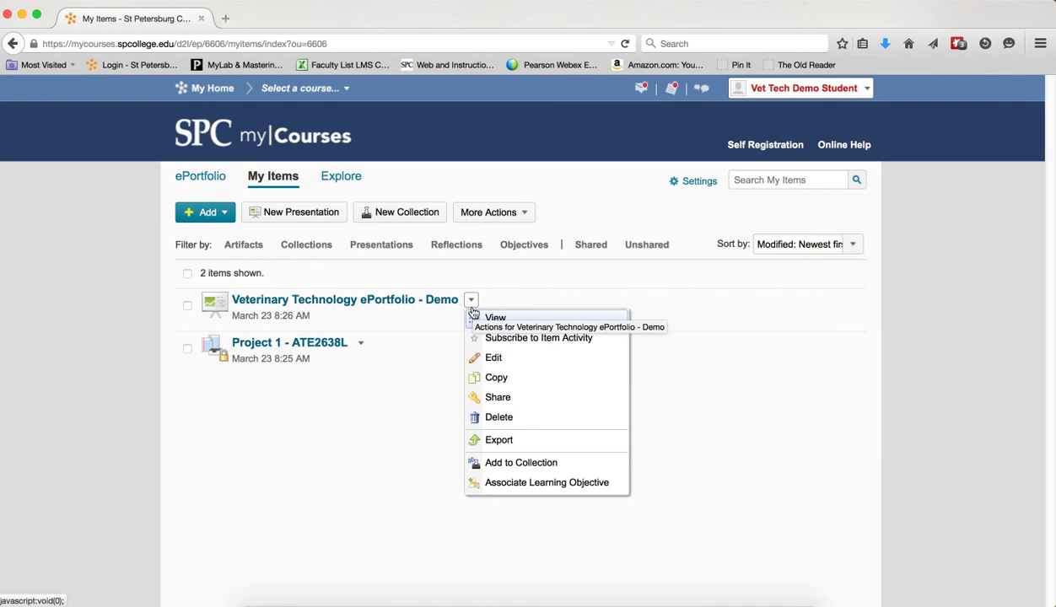
click(506, 402)
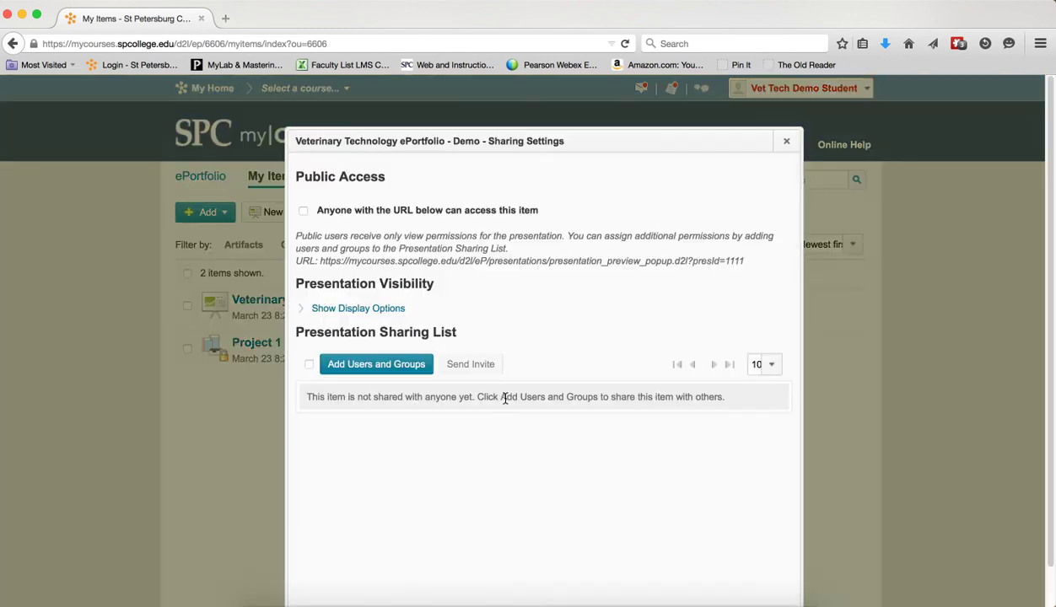
click(303, 210)
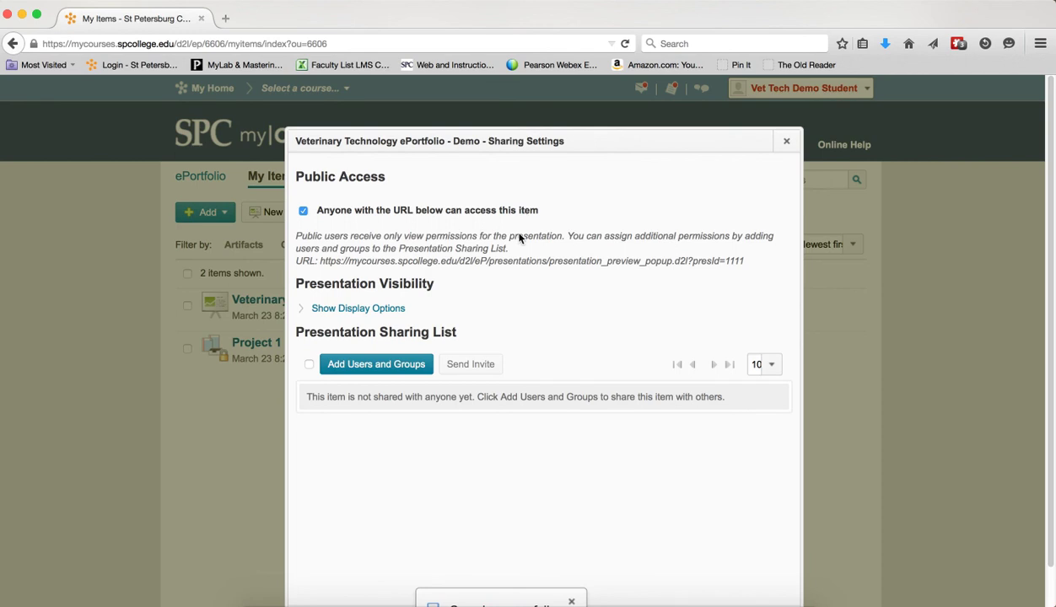
Copy the presentation's public URL and close its sharing settings
drag(745, 262, 321, 263)
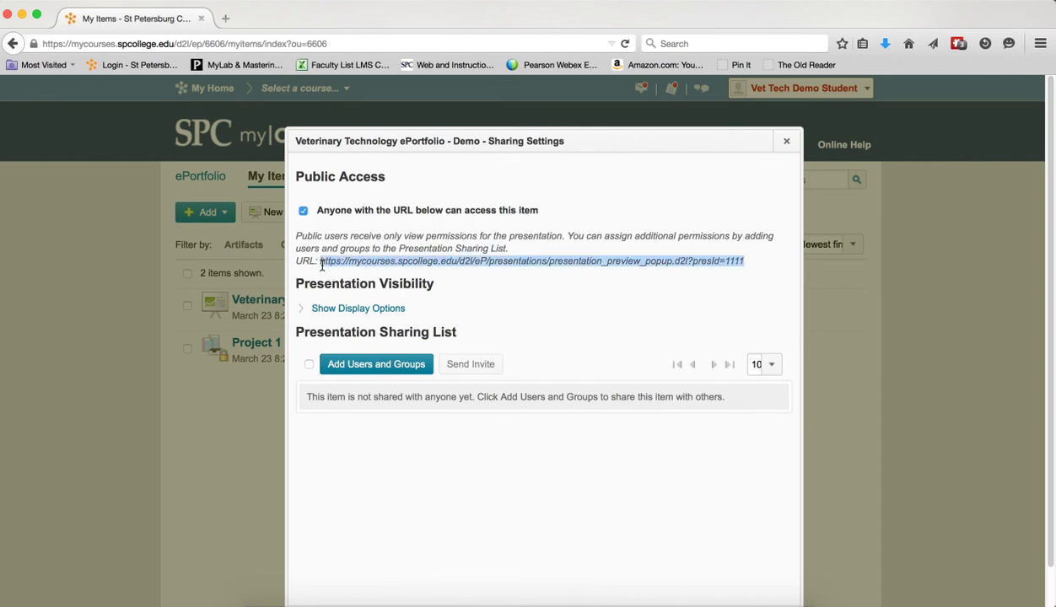
right_click(558, 261)
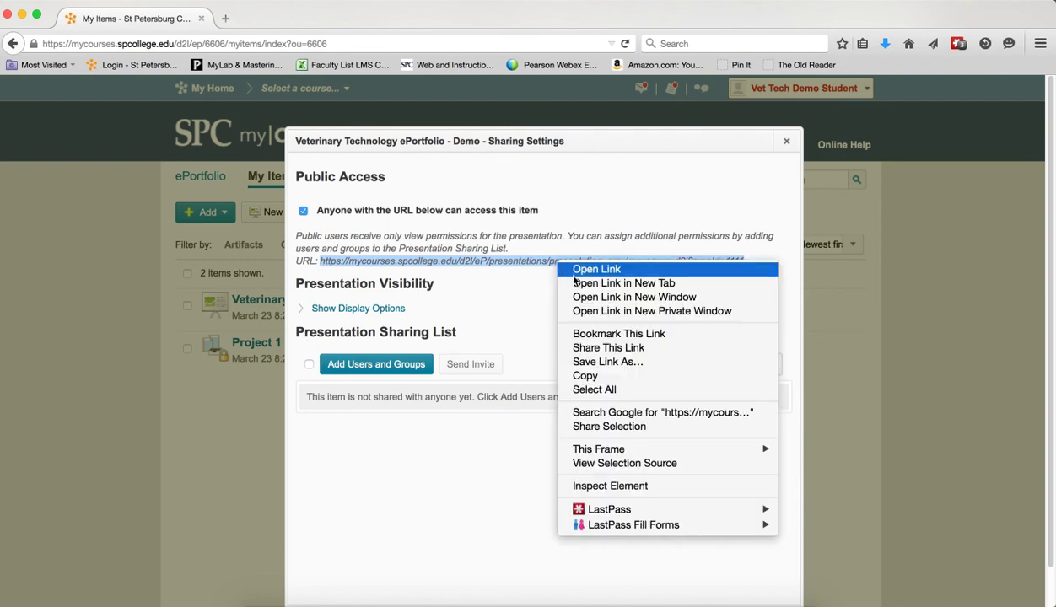
click(618, 377)
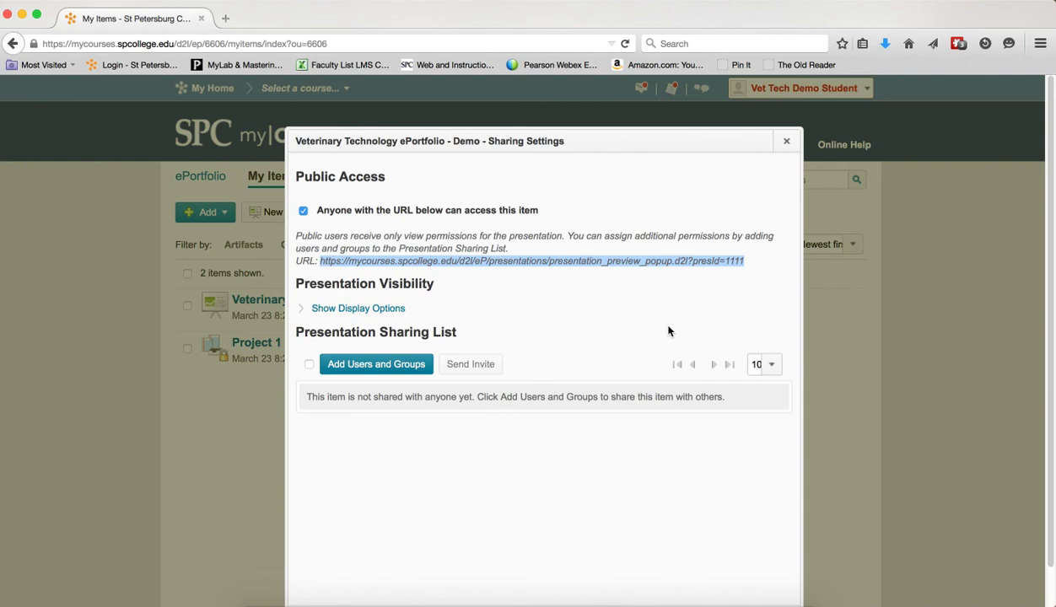
scroll(670, 331, down, 1)
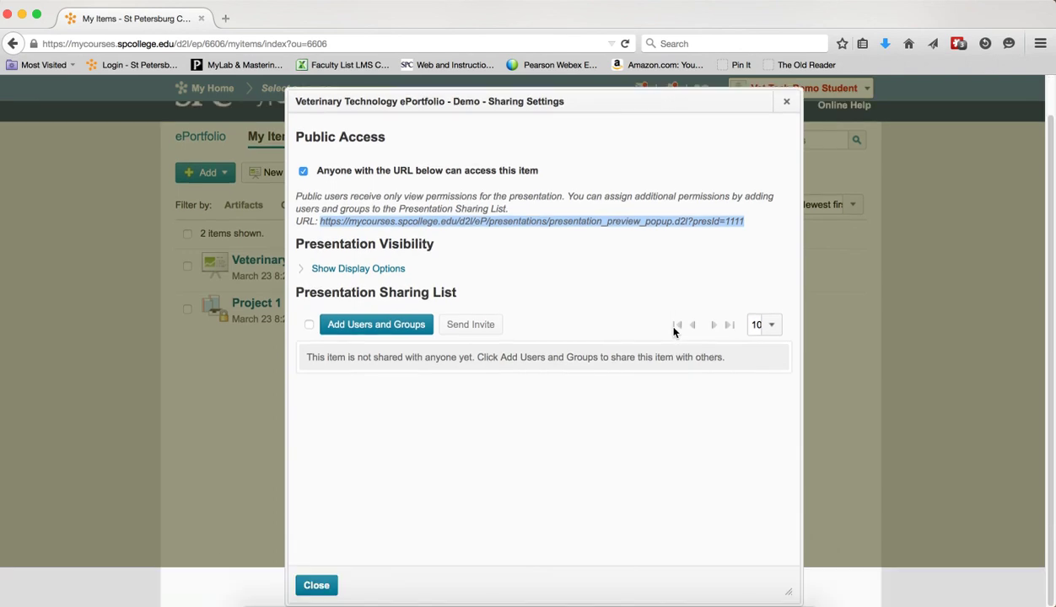
click(317, 586)
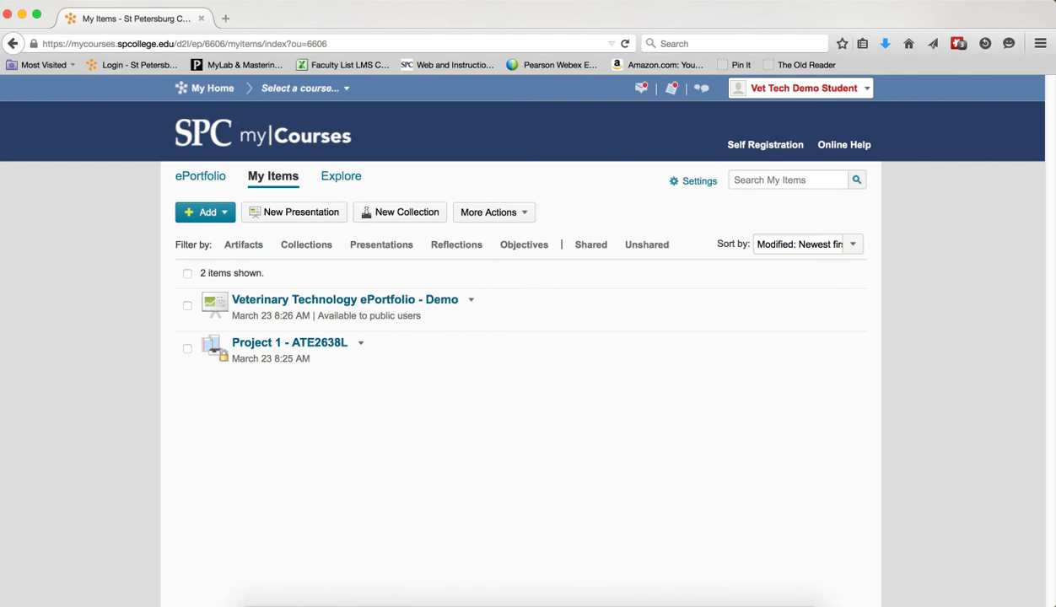